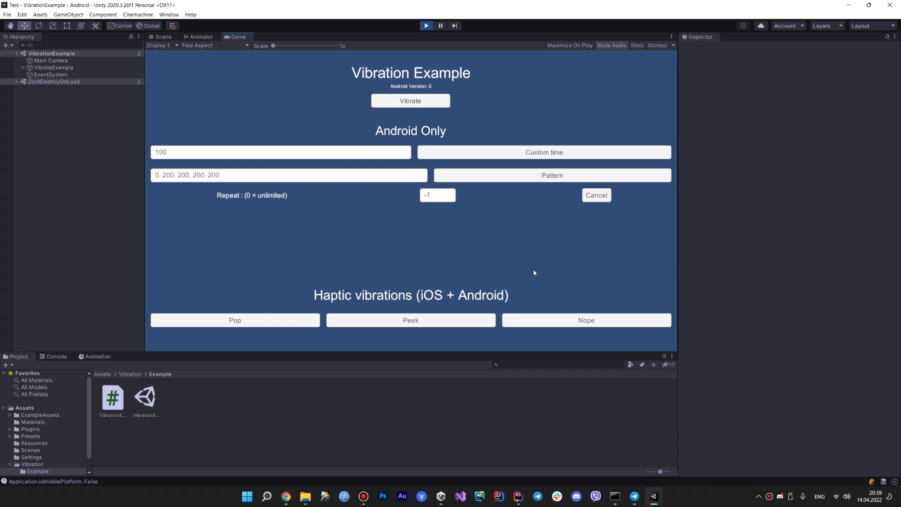
- Enter Play mode so the VibrationExample test buttons run in the Game view
mouse_move(287, 499)
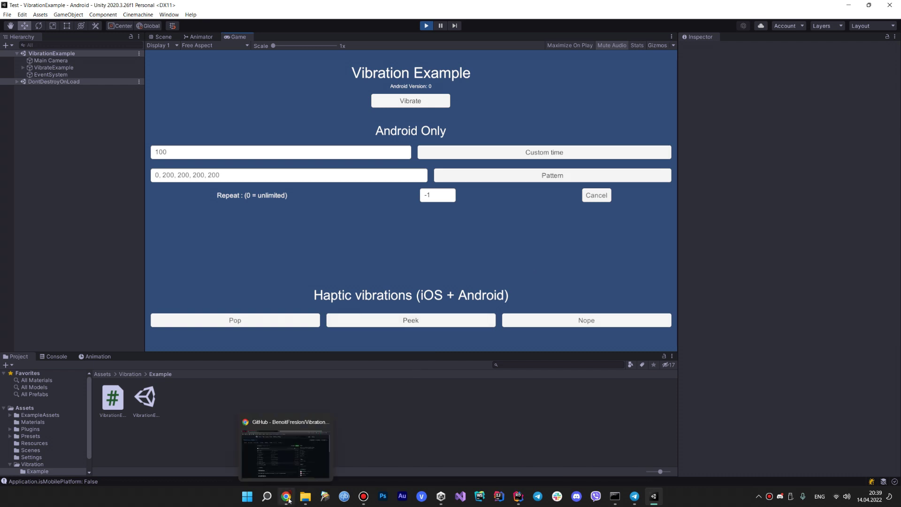
- Bring up the Haptic(Taptic) Feedback Engine product page, highlighting its title and $4.99 price
click(288, 500)
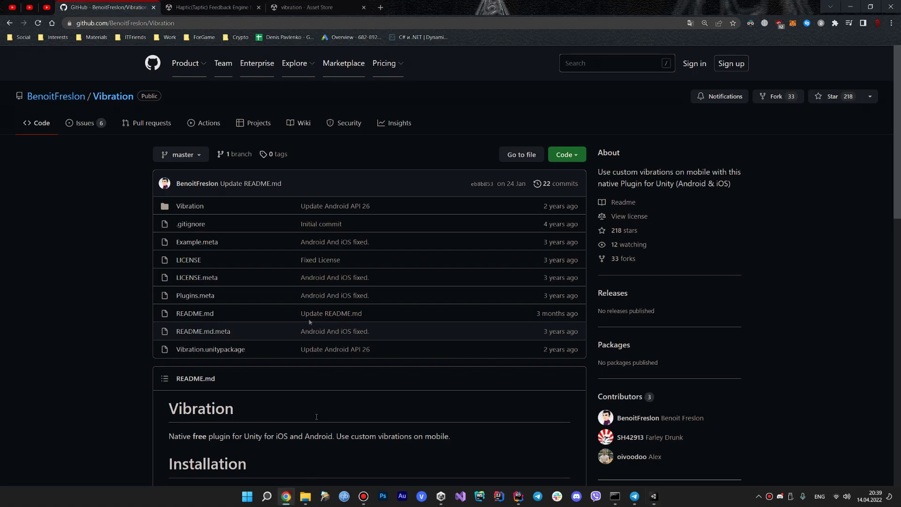
click(226, 6)
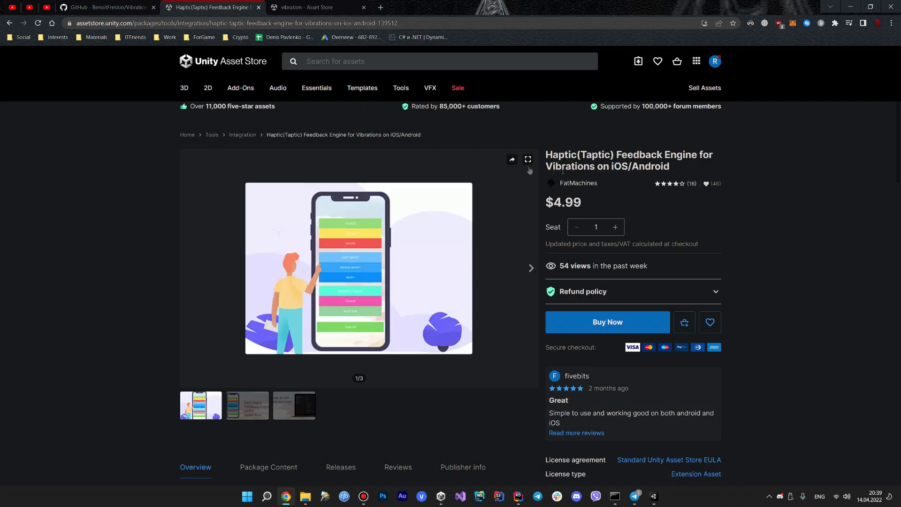
drag(546, 155, 617, 156)
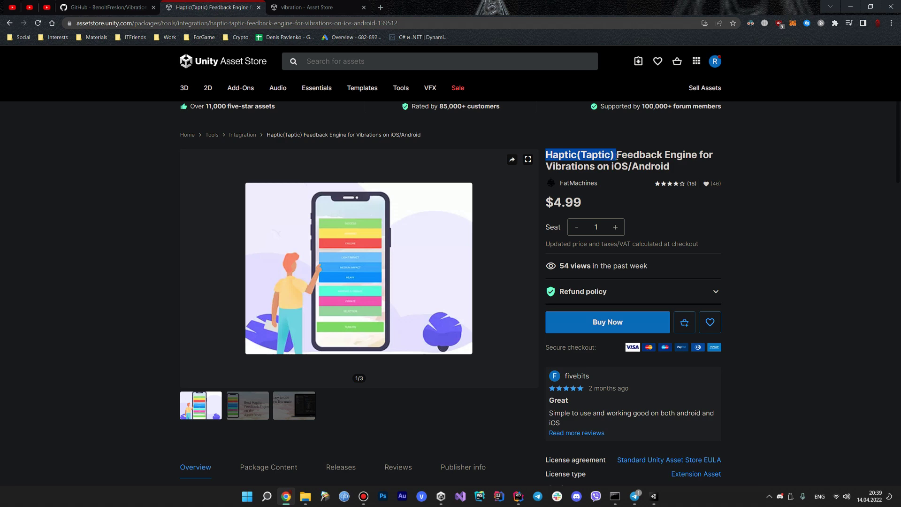
click(620, 157)
scroll(632, 147, down, 1)
scroll(685, 197, up, 2)
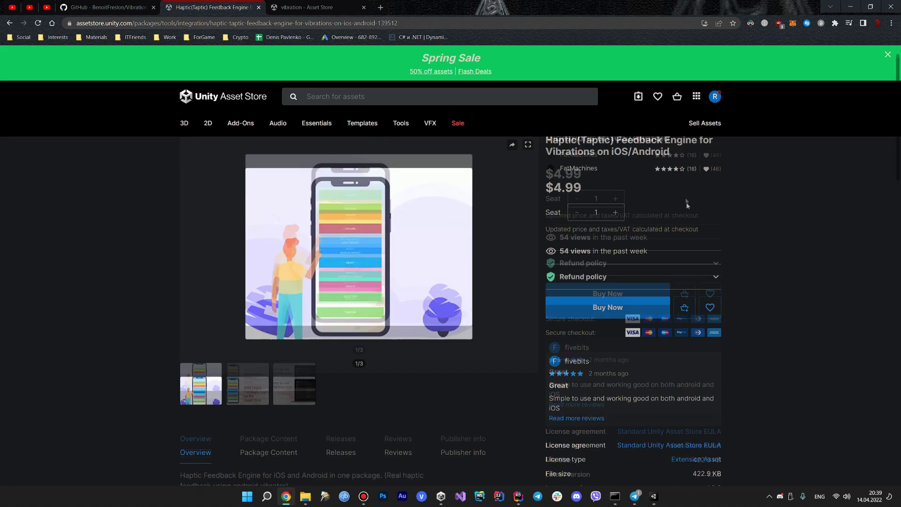
drag(611, 251, 538, 248)
click(652, 249)
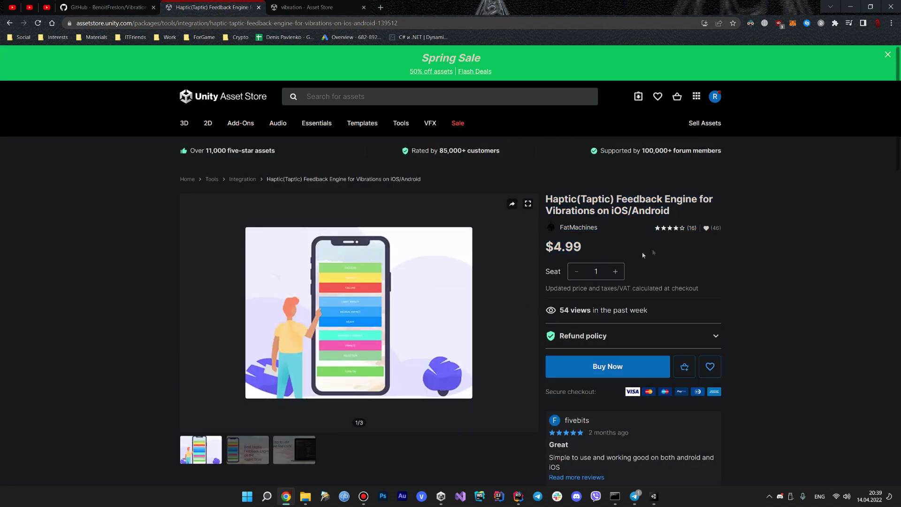
scroll(572, 238, down, 3)
scroll(520, 250, up, 3)
- Show the third gallery image with the code screenshot and scroll down to the Overview
click(293, 453)
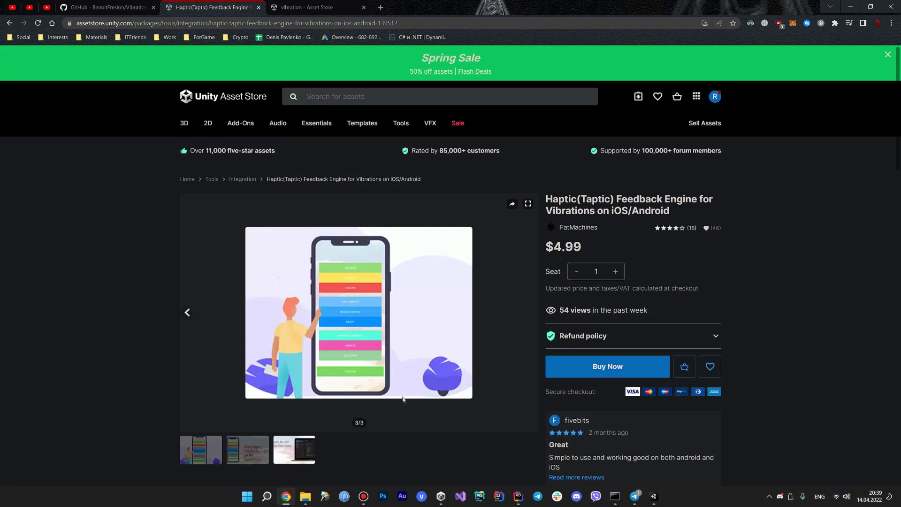
scroll(470, 302, down, 2)
scroll(465, 297, down, 4)
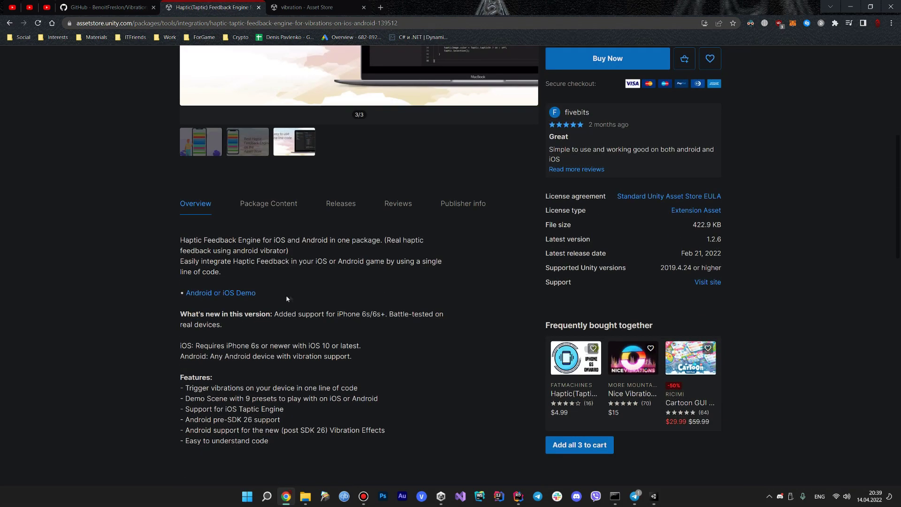
middle_click(241, 294)
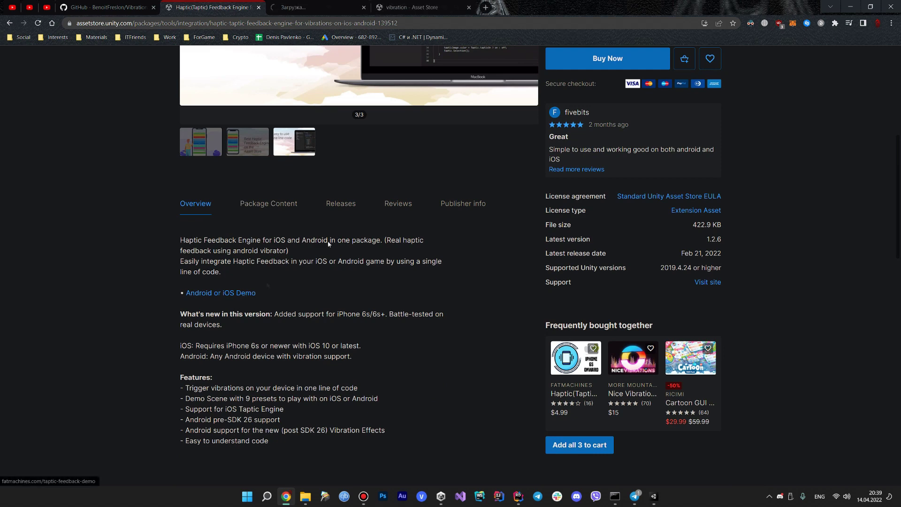
click(326, 4)
scroll(356, 148, down, 1)
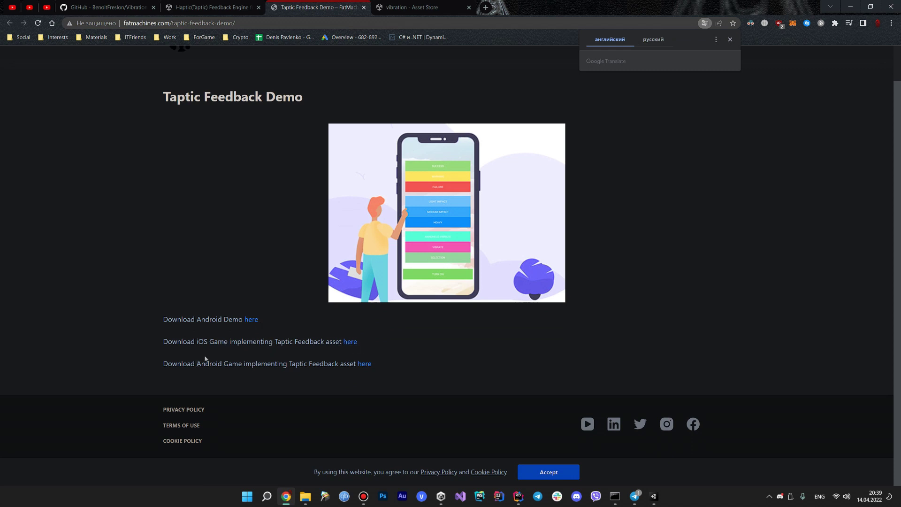
click(365, 364)
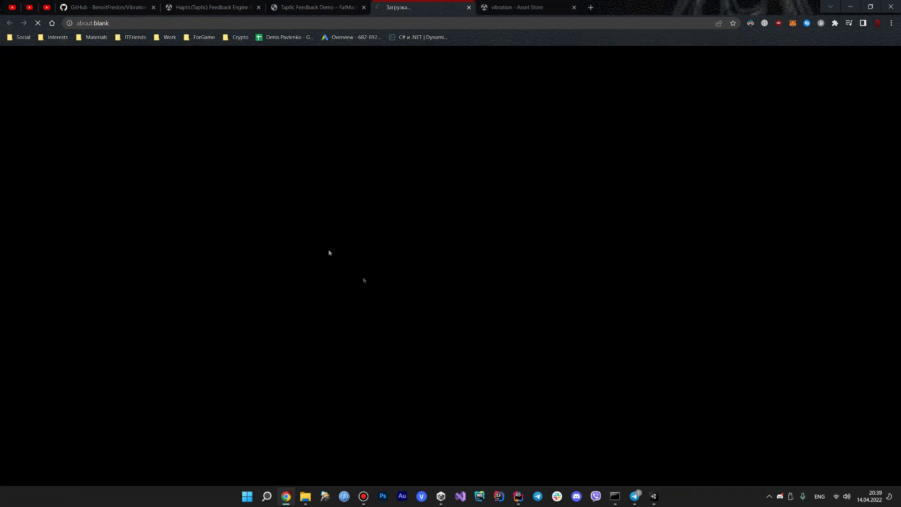
click(469, 7)
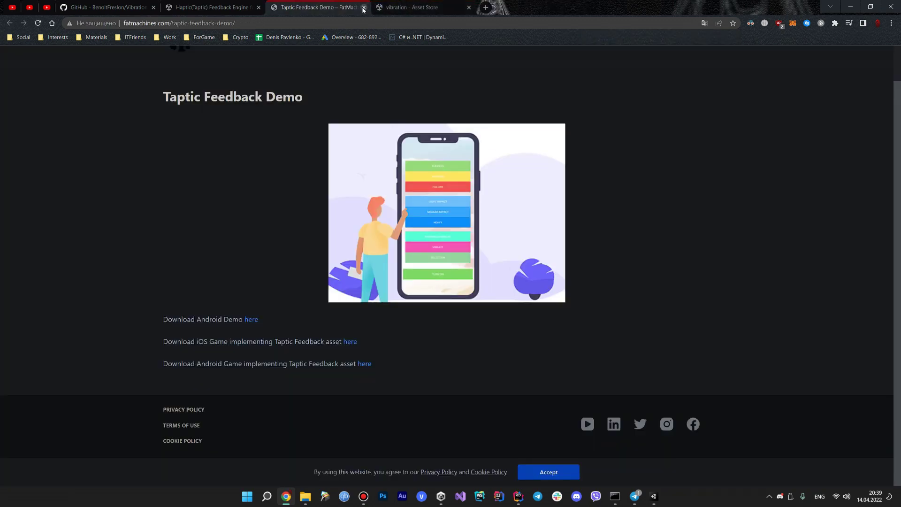
click(364, 7)
click(254, 7)
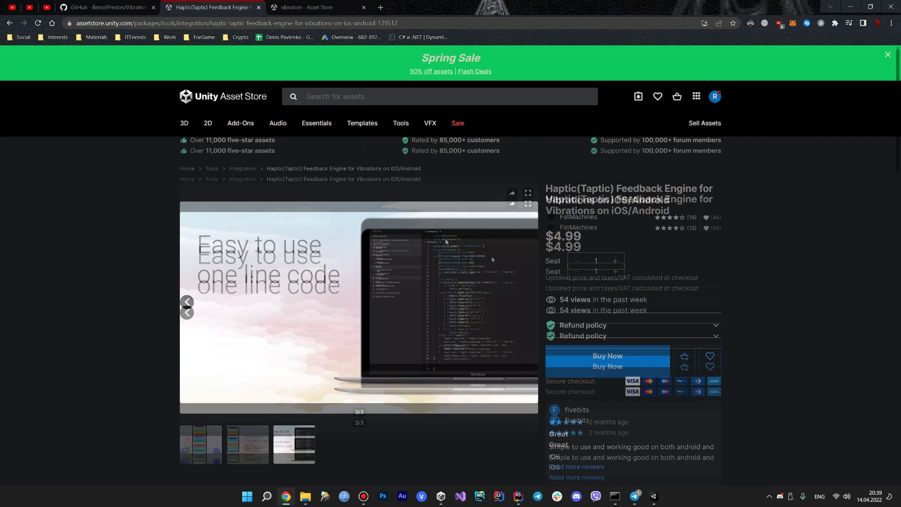
scroll(505, 256, up, 5)
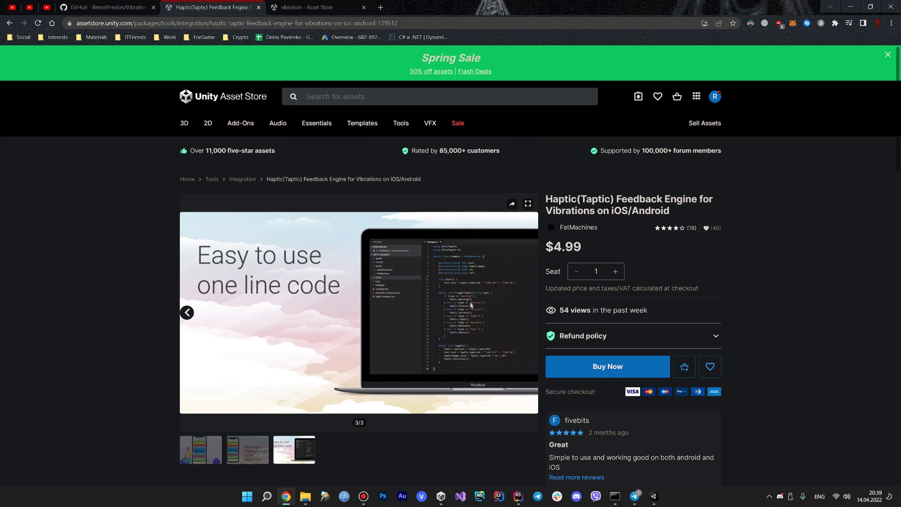
click(203, 453)
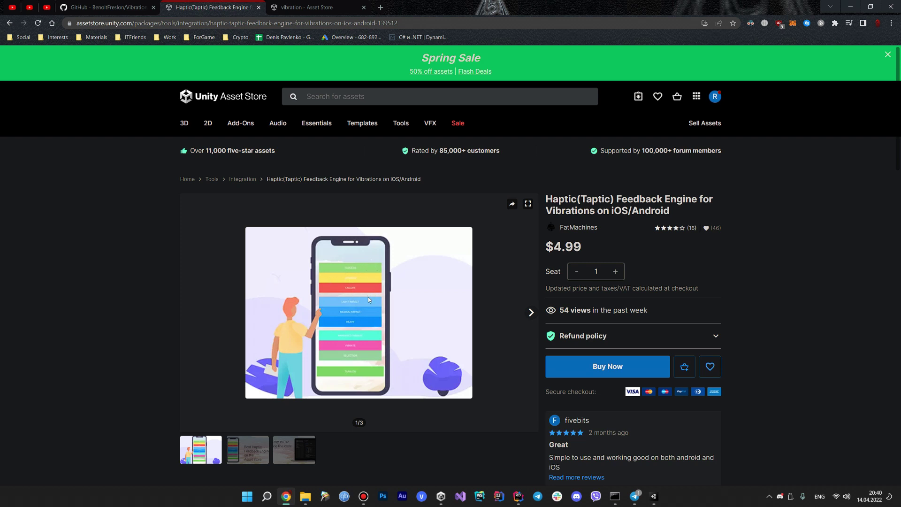
click(304, 451)
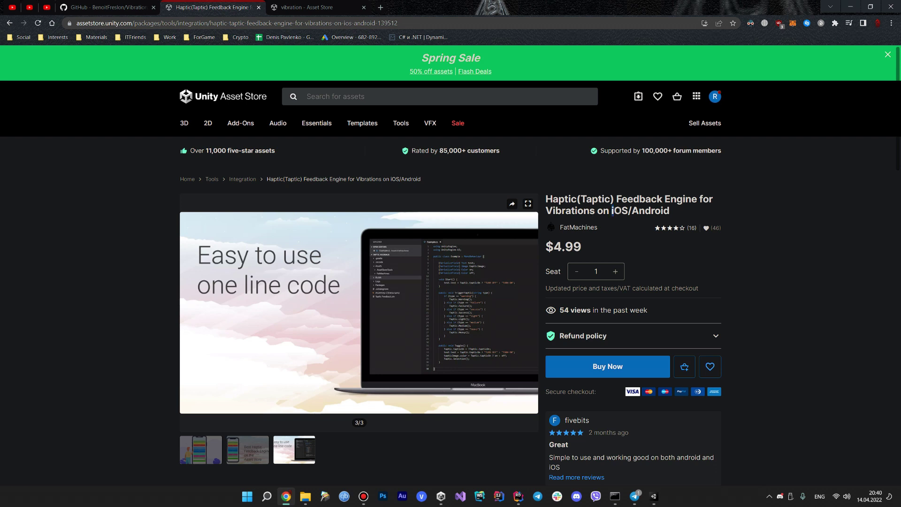
drag(611, 210, 675, 215)
click(736, 222)
- Look over the free 'vibration' Asset Store search results, then move to the GitHub repository tab
click(304, 4)
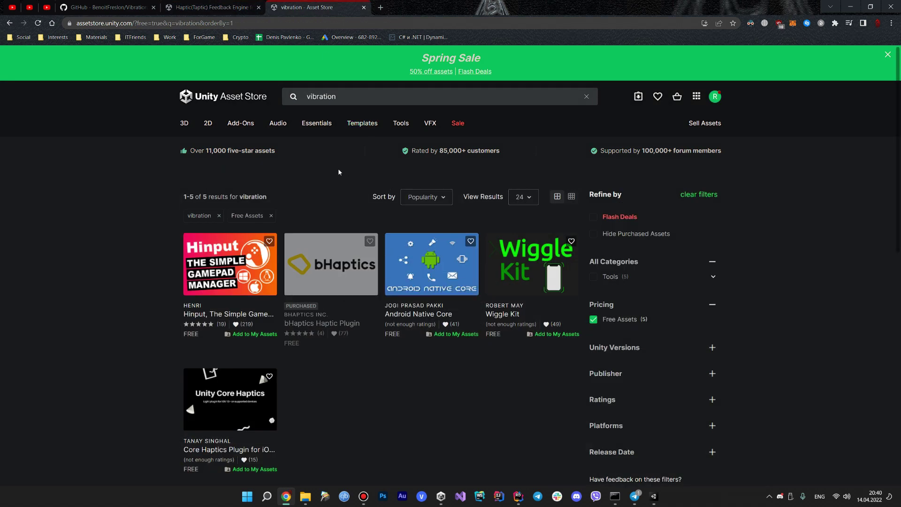
scroll(339, 172, down, 1)
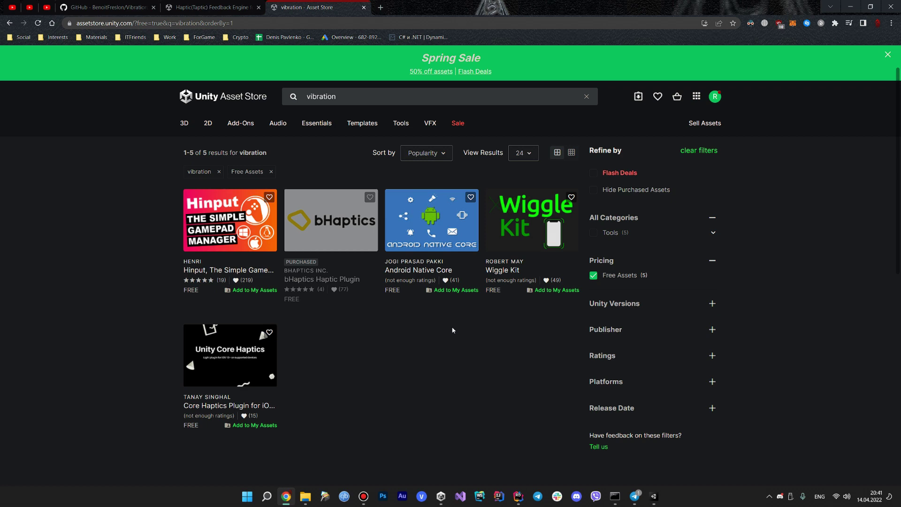
click(129, 8)
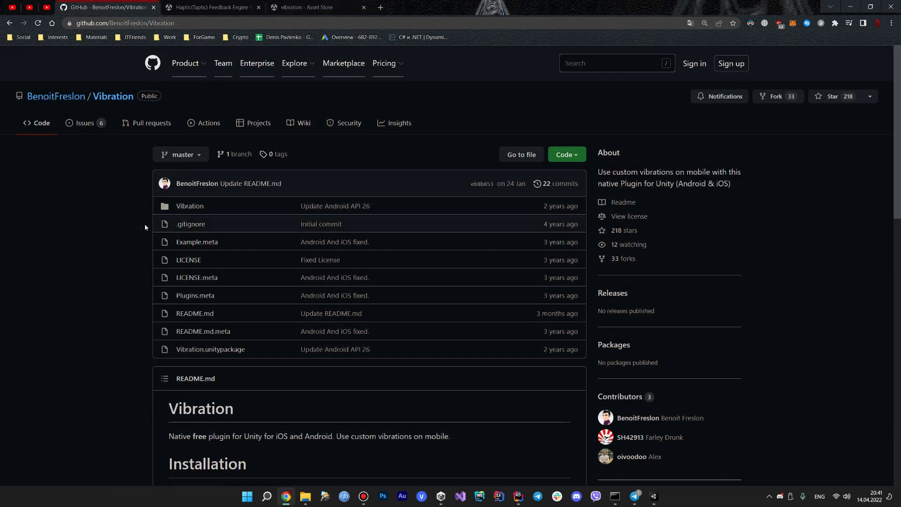
- Point out the BenoitFresIon/Vibration repository address and scroll through its README
click(148, 24)
drag(170, 23, 198, 24)
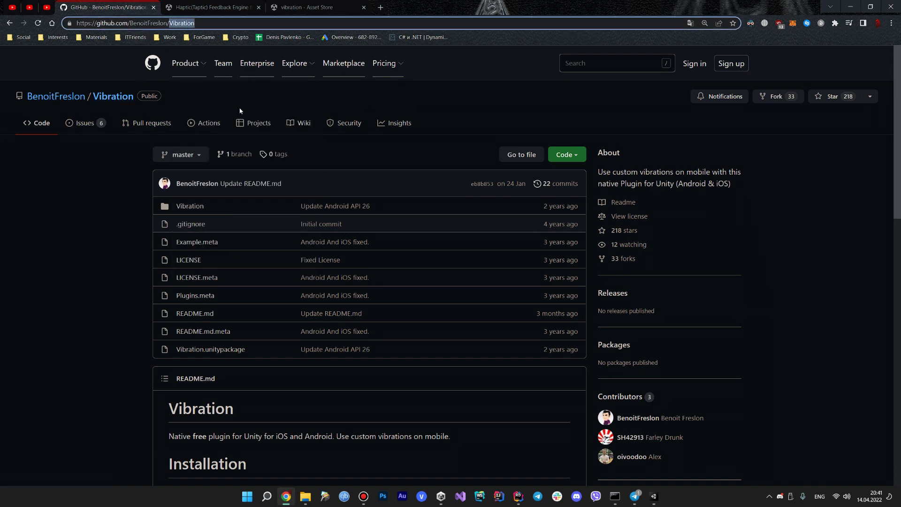
scroll(357, 164, down, 2)
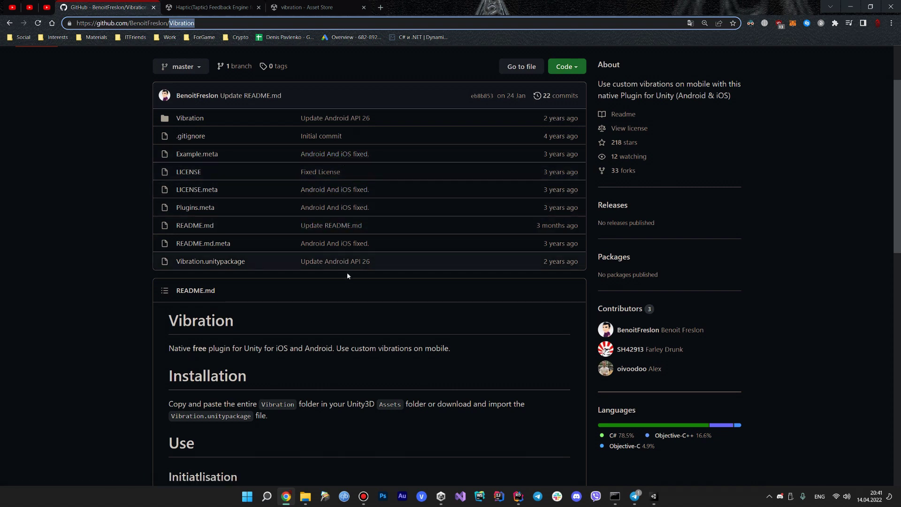
scroll(347, 272, down, 2)
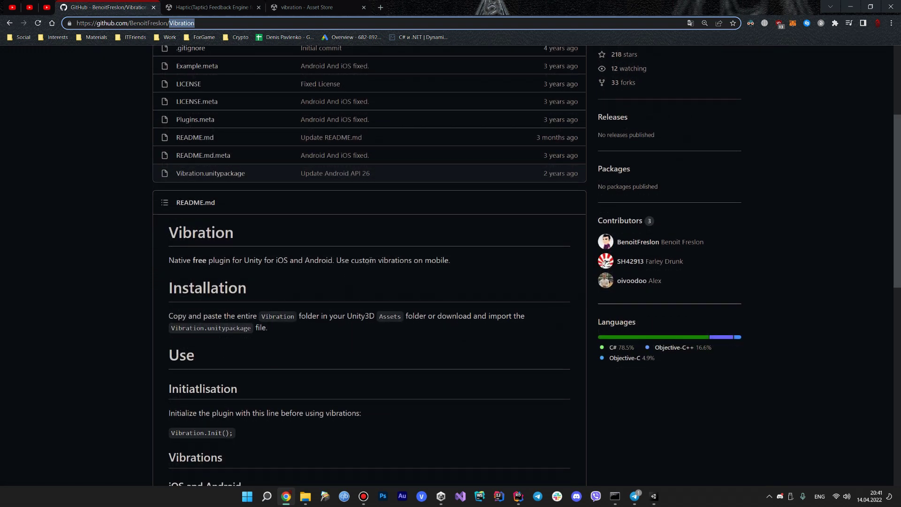
scroll(375, 258, up, 2)
scroll(374, 257, up, 2)
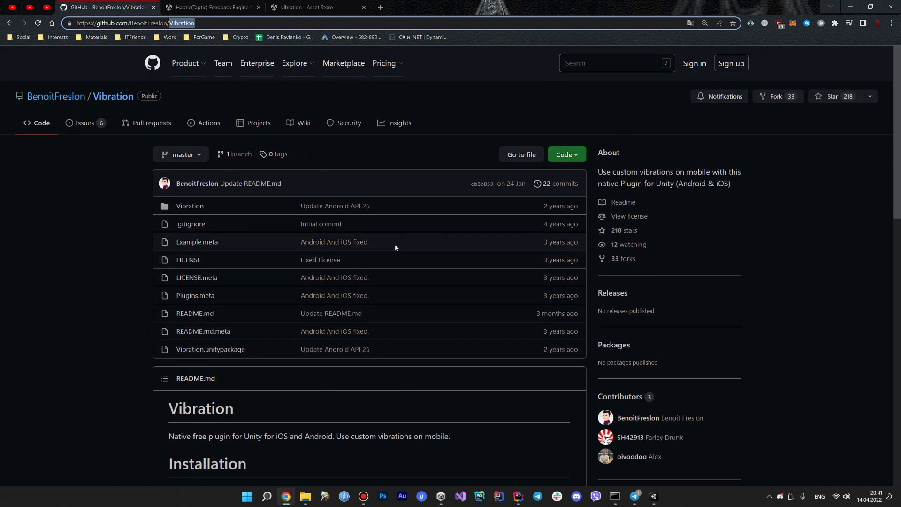
- Show the Code dropdown's Download ZIP option, close it, and return to Unity
click(565, 155)
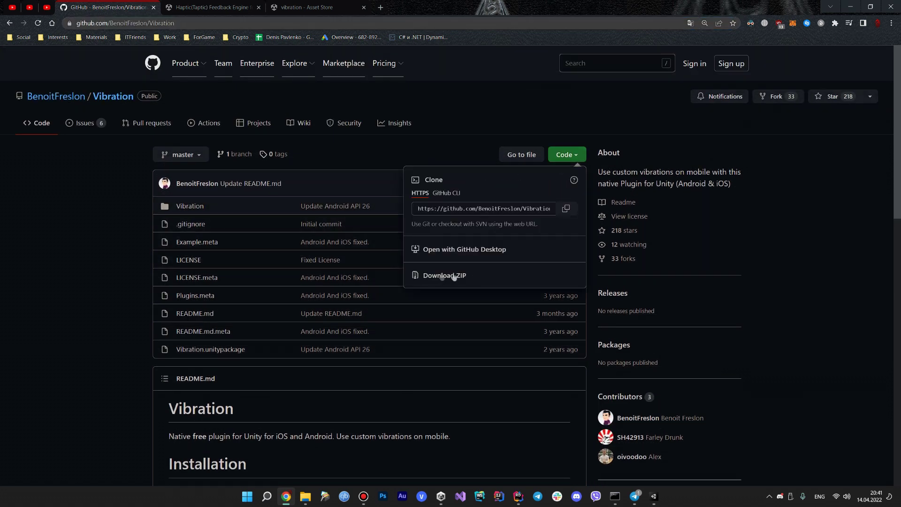
click(455, 142)
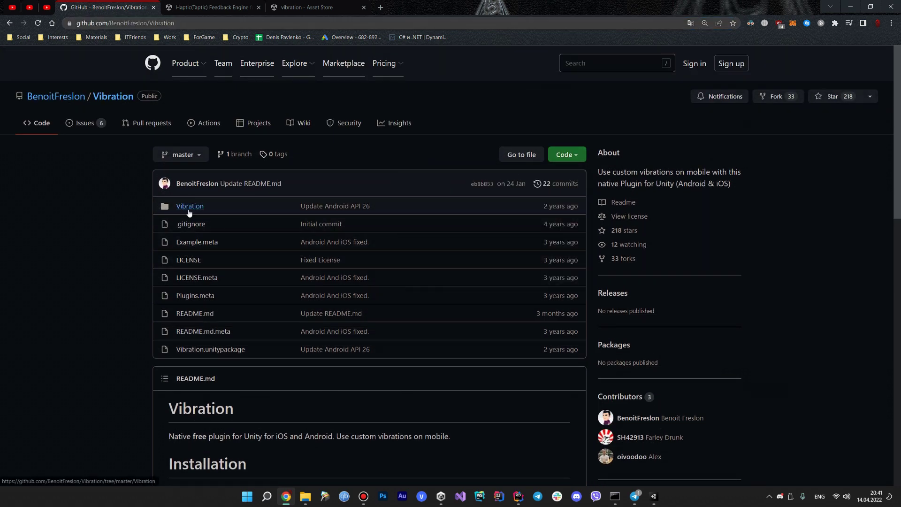
key(alt+Tab)
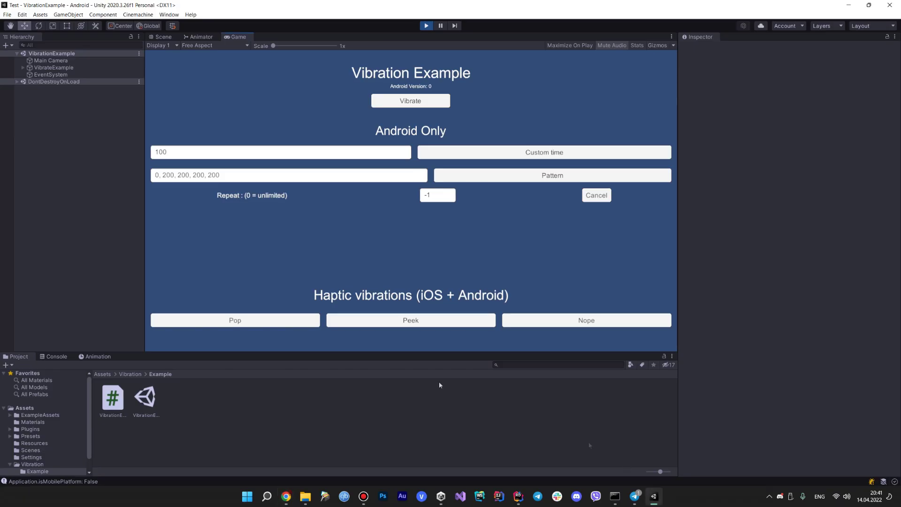
- Navigate to Assets > Vibration > Example and open VibrationExample.cs in the code editor
click(135, 375)
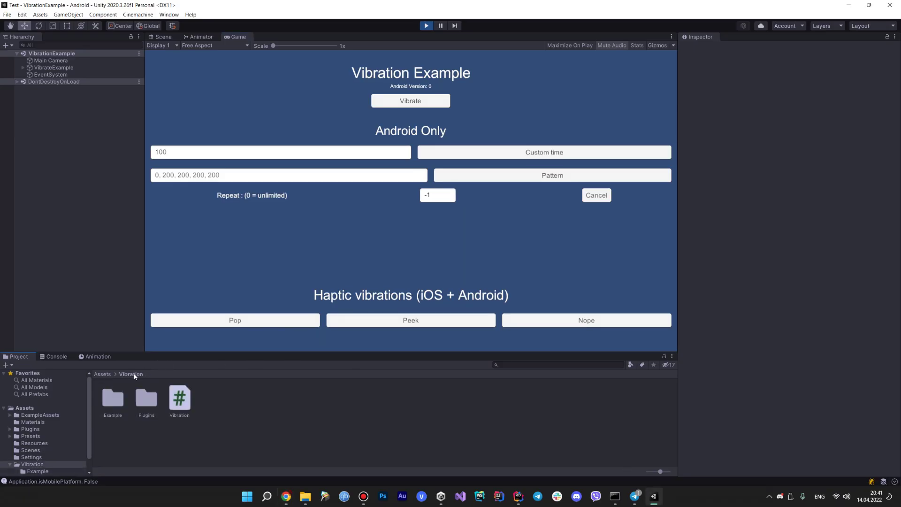
click(107, 374)
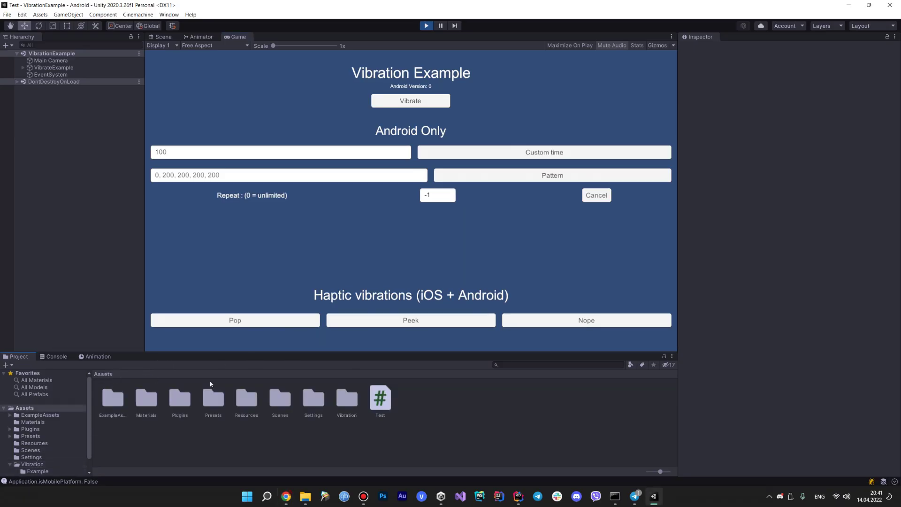
double_click(346, 401)
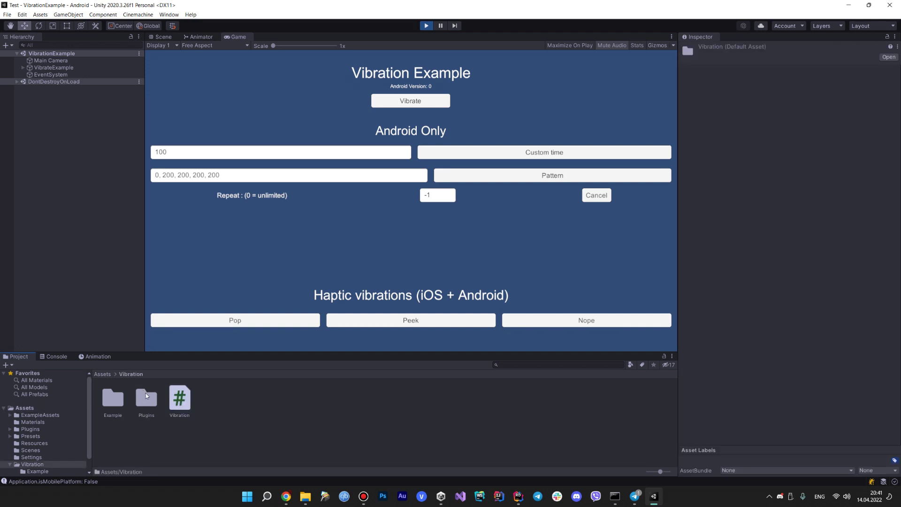
double_click(116, 400)
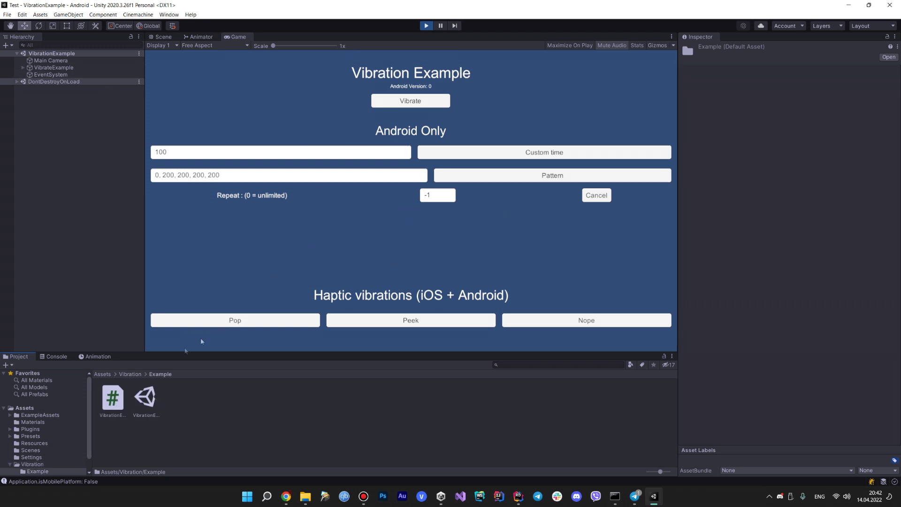
click(115, 403)
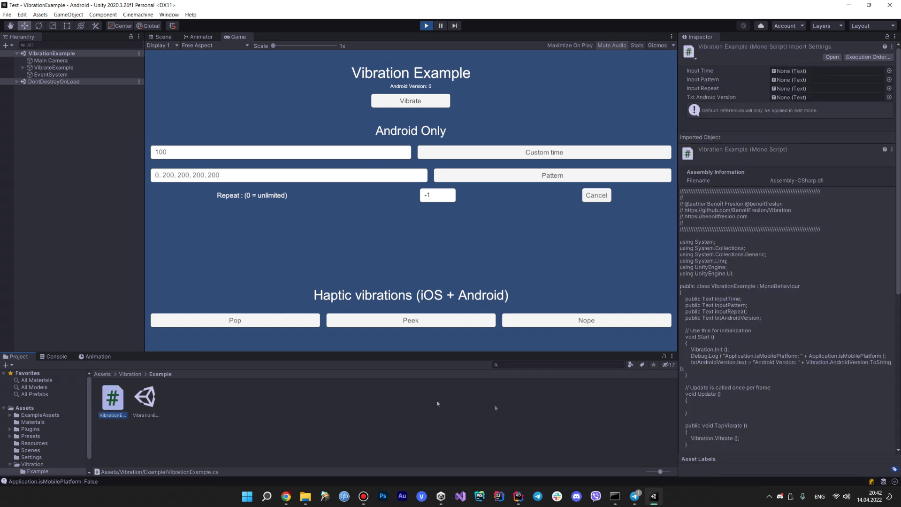
click(517, 496)
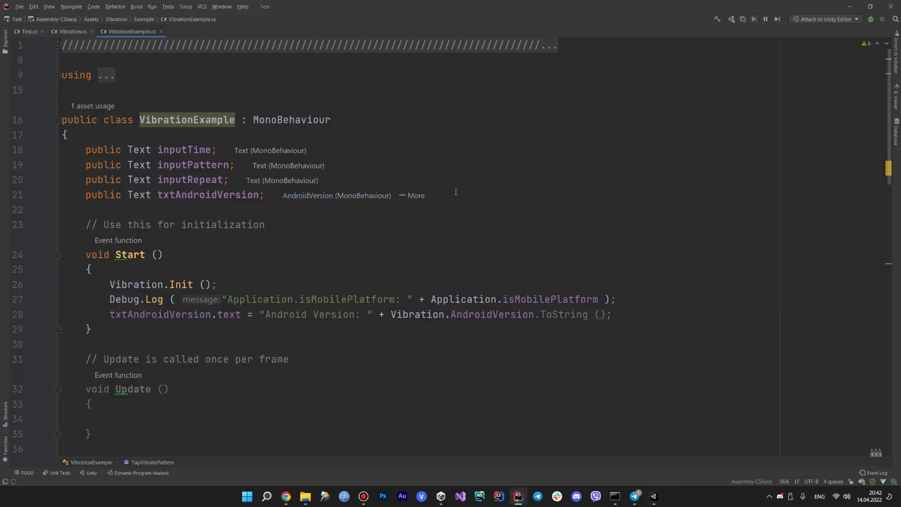
- Highlight the Vibration.Init () call in Start on line 26
scroll(456, 192, down, 3)
scroll(258, 177, up, 1)
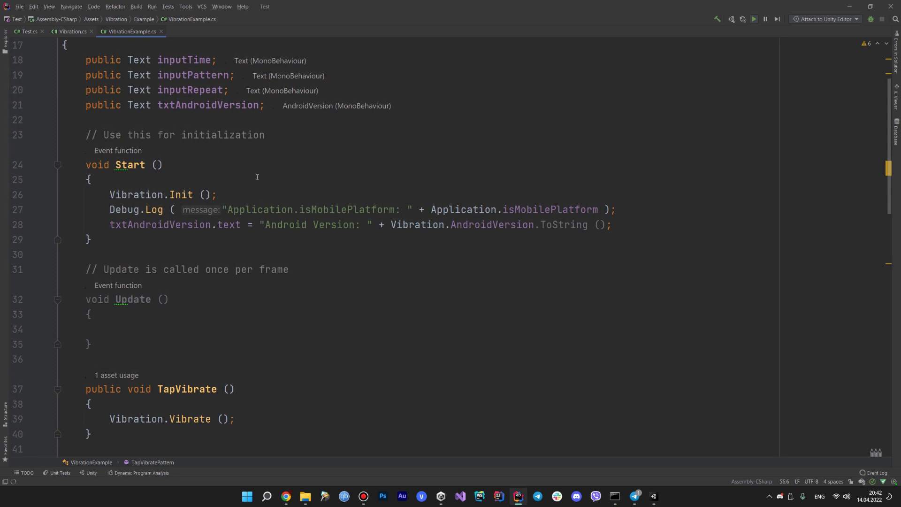
scroll(149, 185, up, 2)
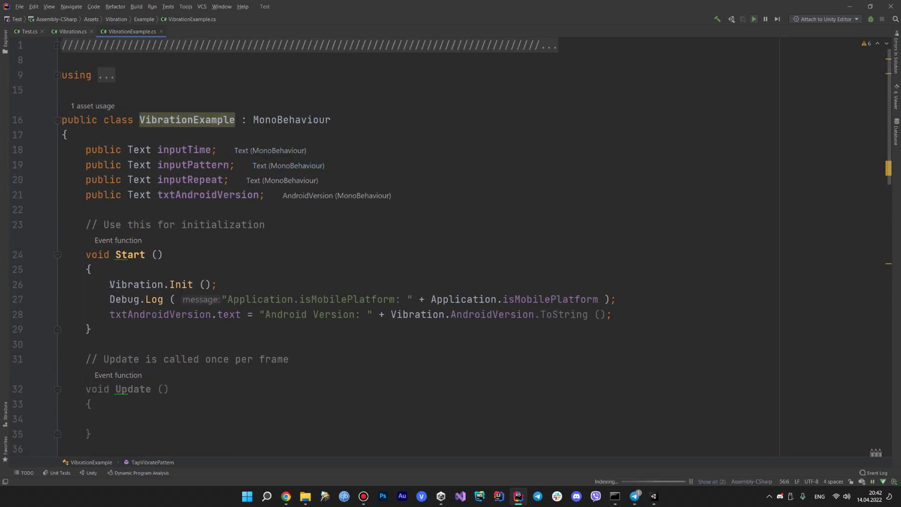
drag(110, 284, 261, 281)
click(156, 288)
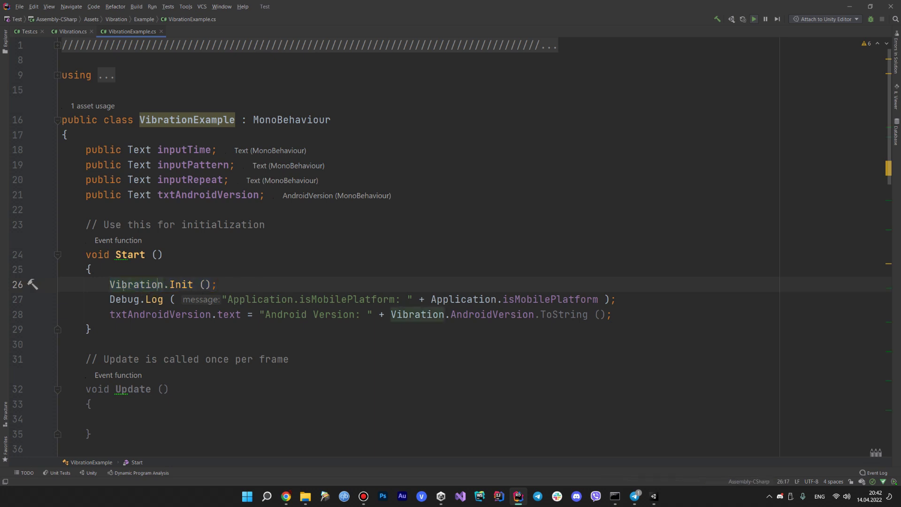
drag(109, 284, 217, 284)
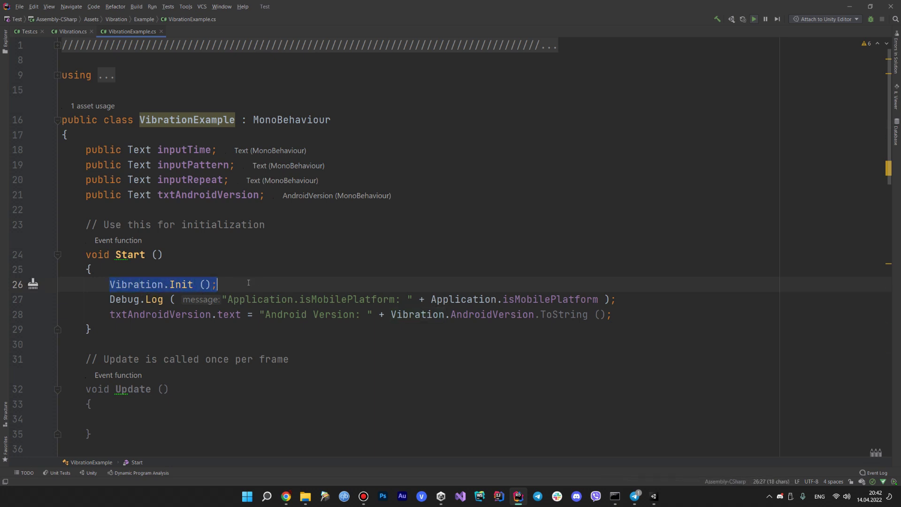
- Highlight the TapVibrate Vibrate call and line 44's custom-duration Vibrate with its int.Parse
scroll(249, 283, down, 2)
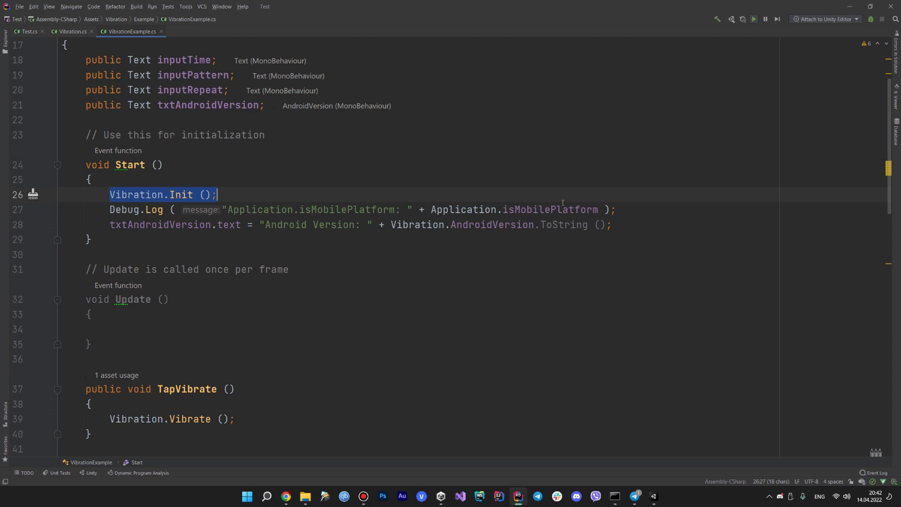
scroll(312, 184, down, 2)
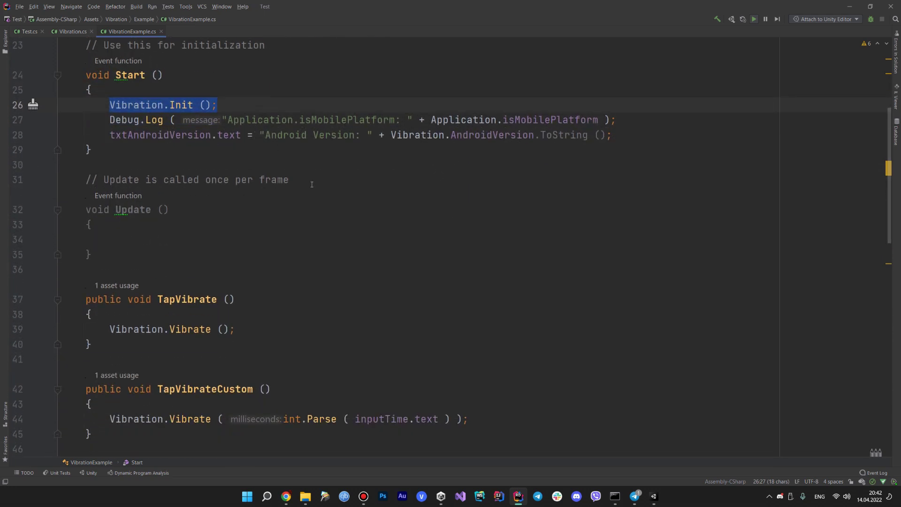
scroll(312, 185, down, 2)
scroll(179, 161, down, 1)
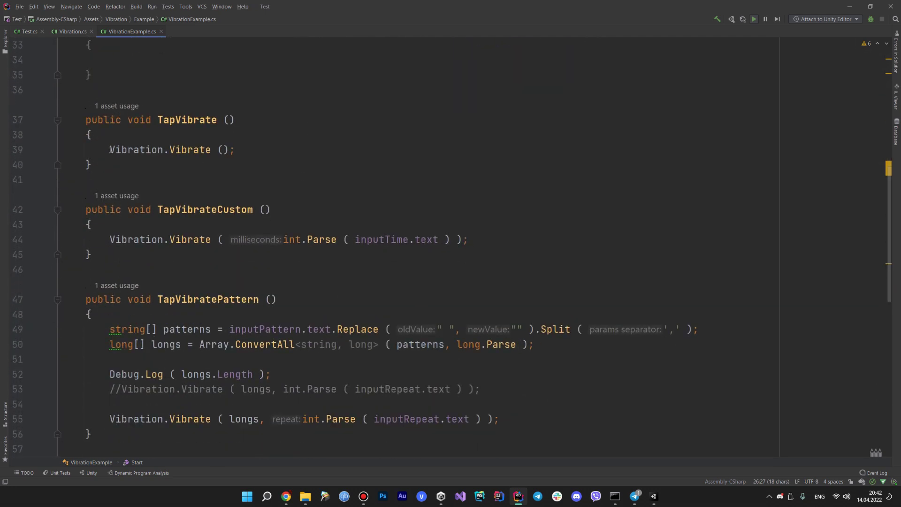
scroll(117, 157, up, 1)
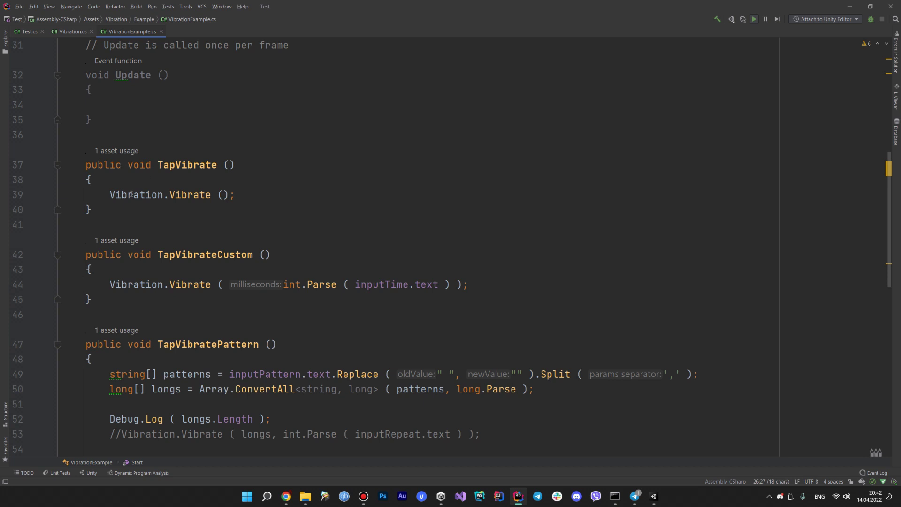
drag(110, 194, 264, 193)
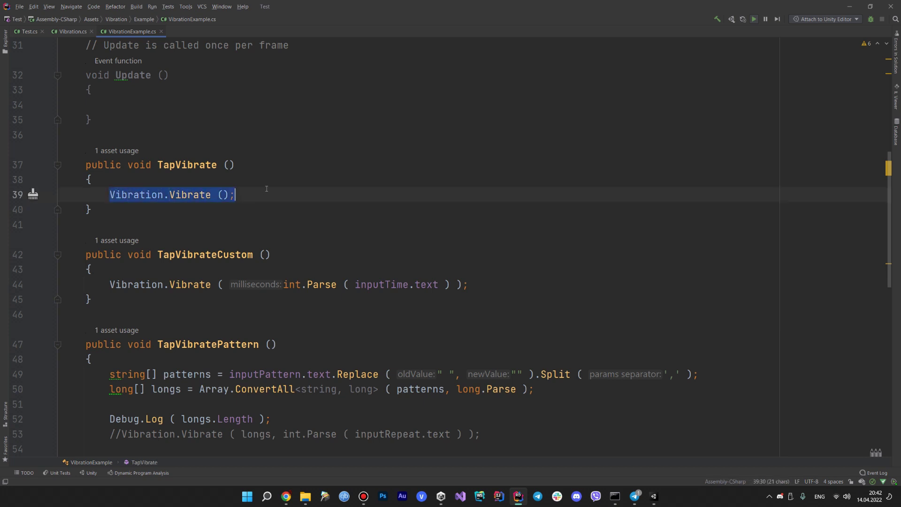
scroll(263, 193, down, 2)
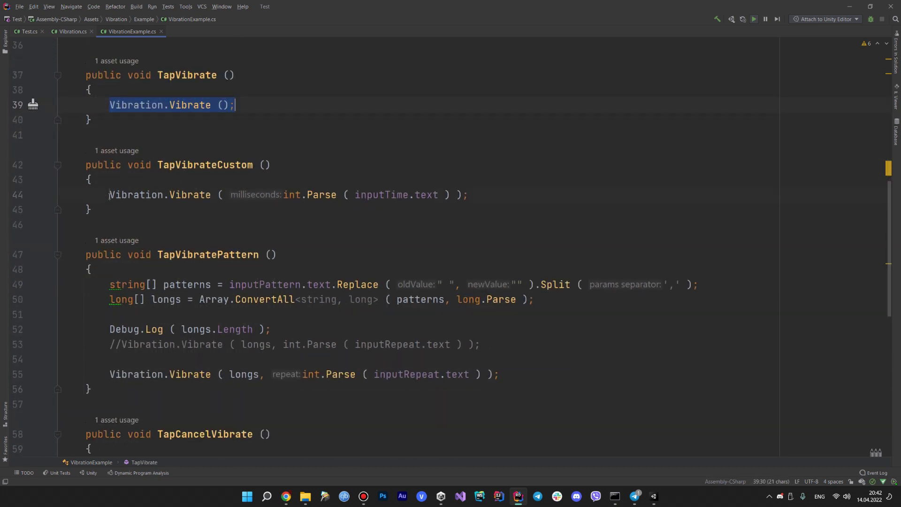
drag(109, 194, 470, 196)
click(486, 201)
drag(283, 194, 342, 197)
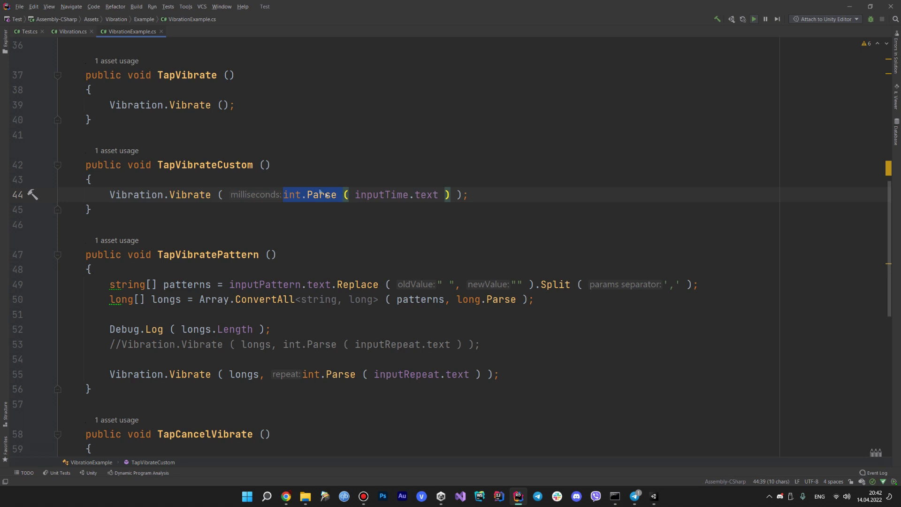
click(355, 194)
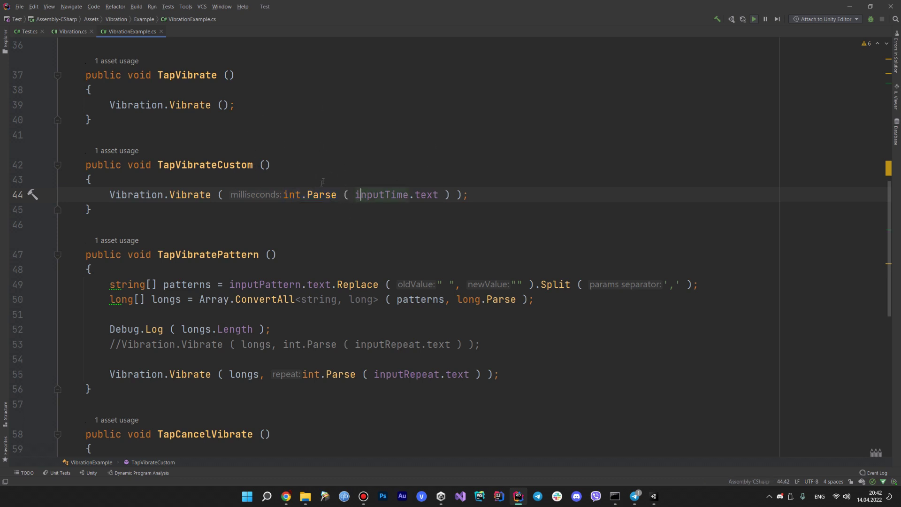
- Point out the TapVibratePattern method declaration on line 47, then return to Unity
scroll(322, 182, down, 3)
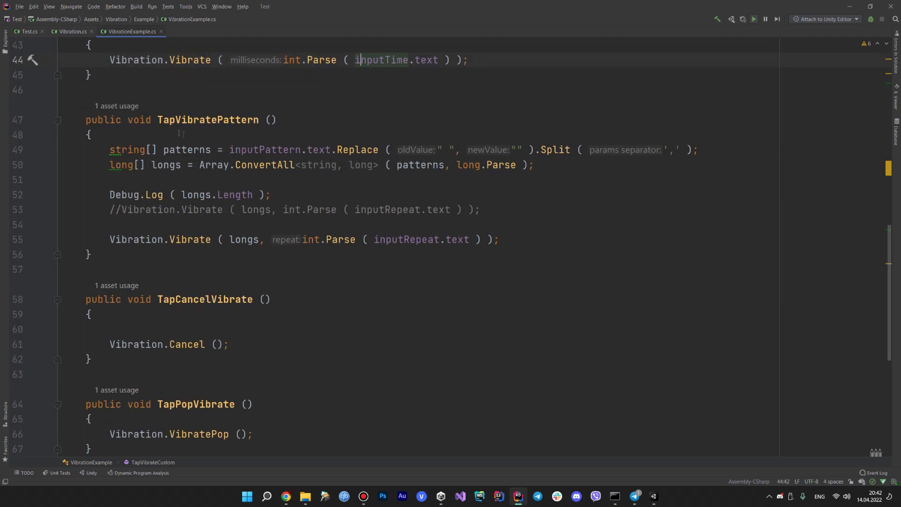
drag(157, 120, 404, 119)
click(404, 119)
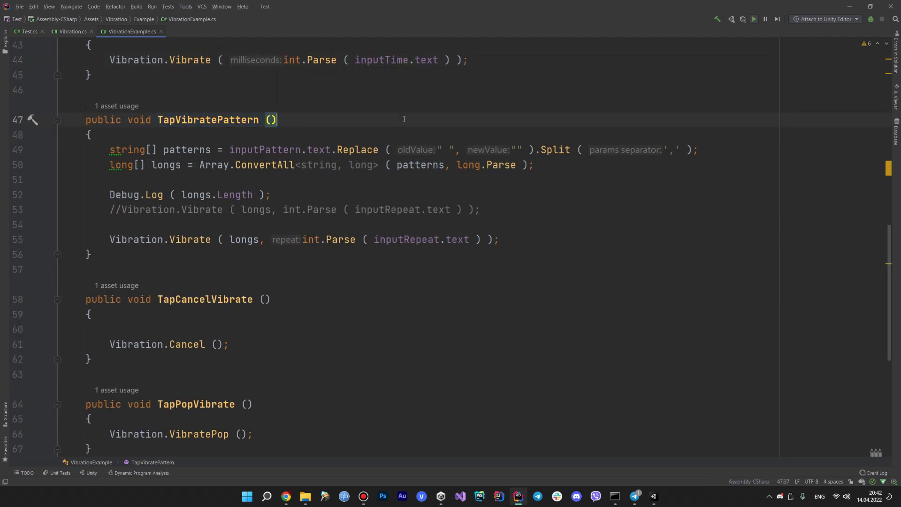
key(alt+Tab)
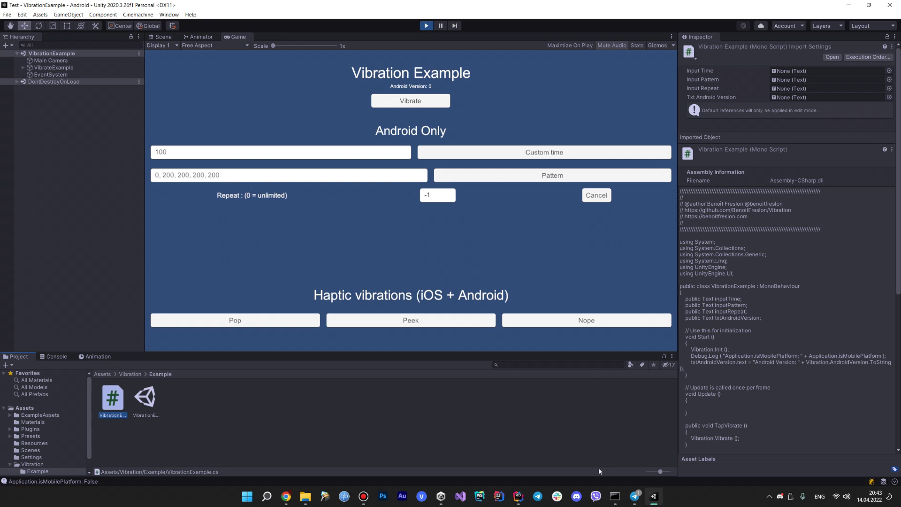
click(518, 496)
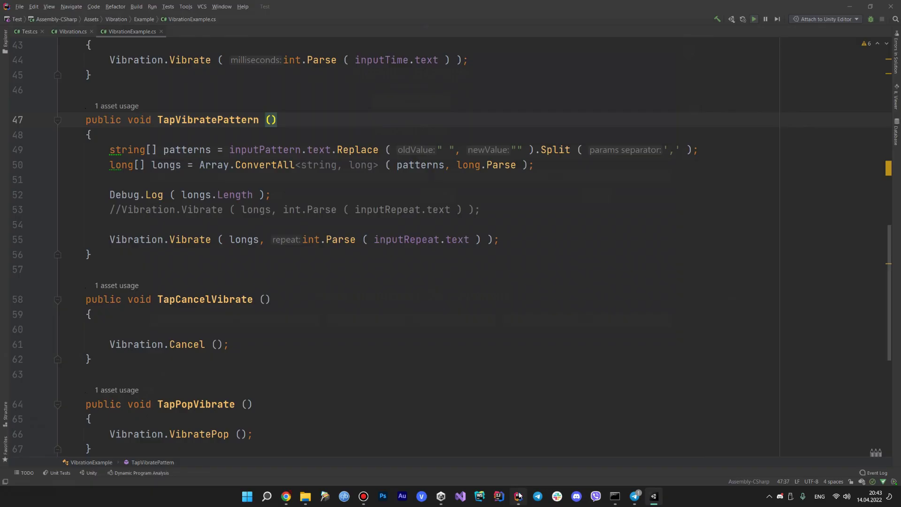
scroll(402, 203, down, 2)
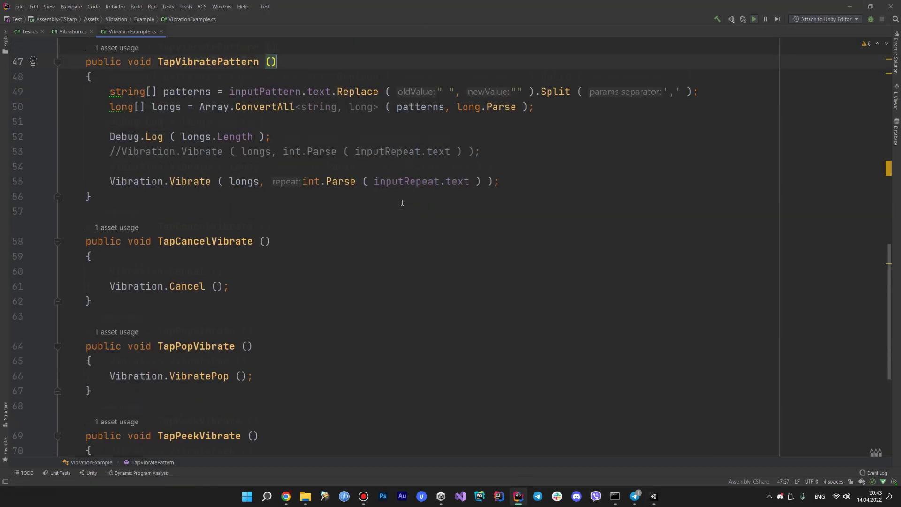
drag(109, 255, 229, 254)
scroll(229, 254, down, 2)
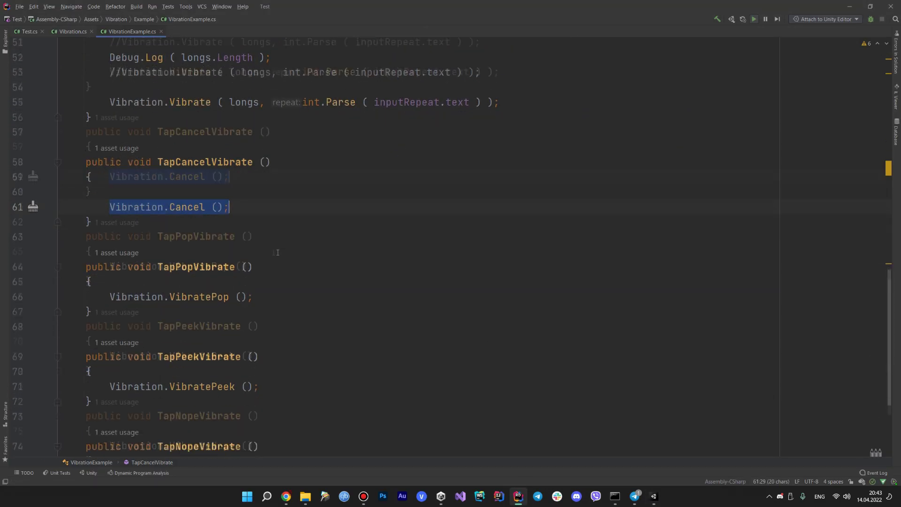
drag(114, 254, 254, 255)
scroll(183, 263, down, 2)
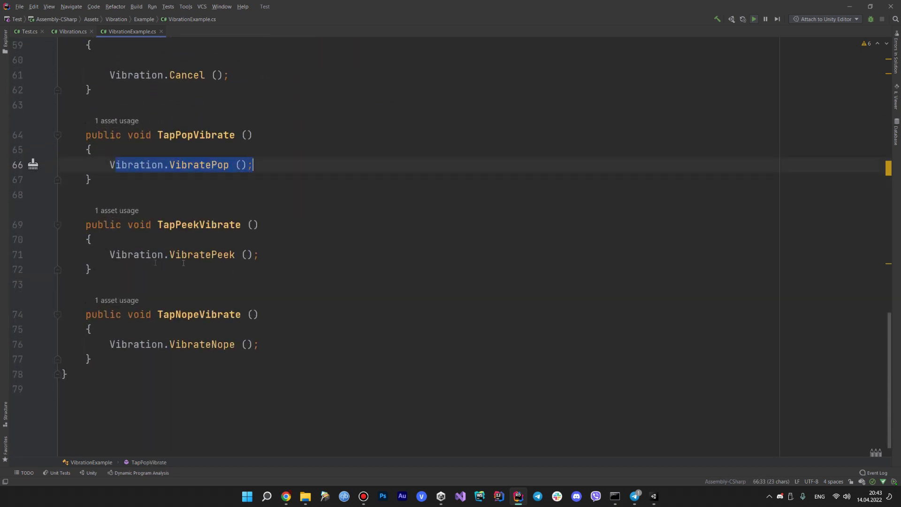
drag(109, 255, 259, 254)
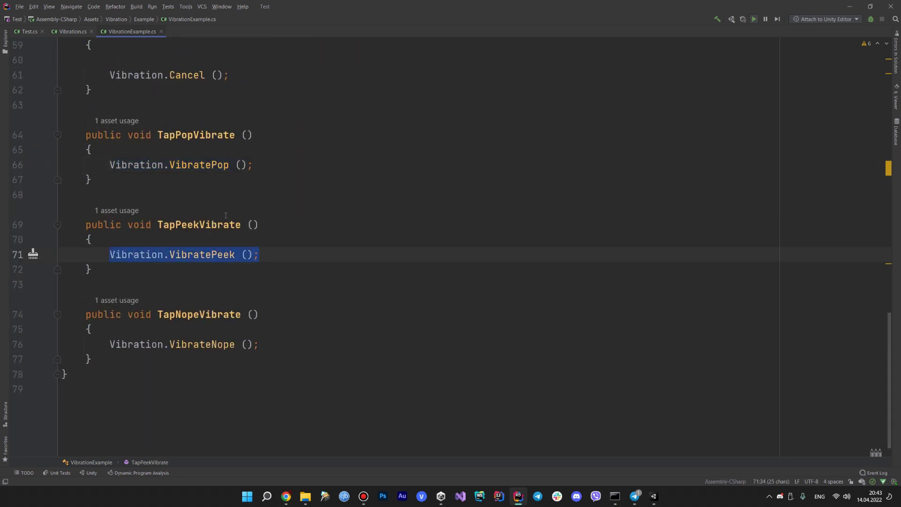
scroll(402, 307, up, 10)
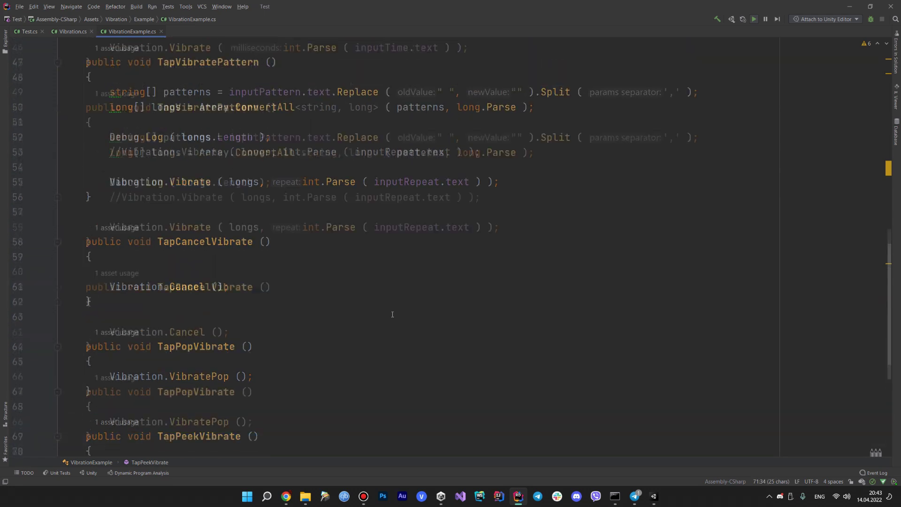
scroll(403, 307, down, 10)
scroll(357, 394, up, 5)
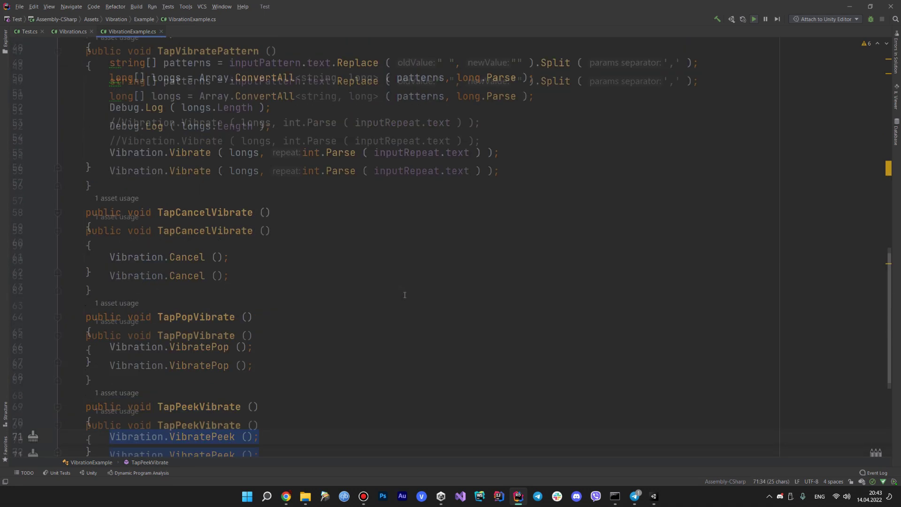
click(285, 496)
click(211, 7)
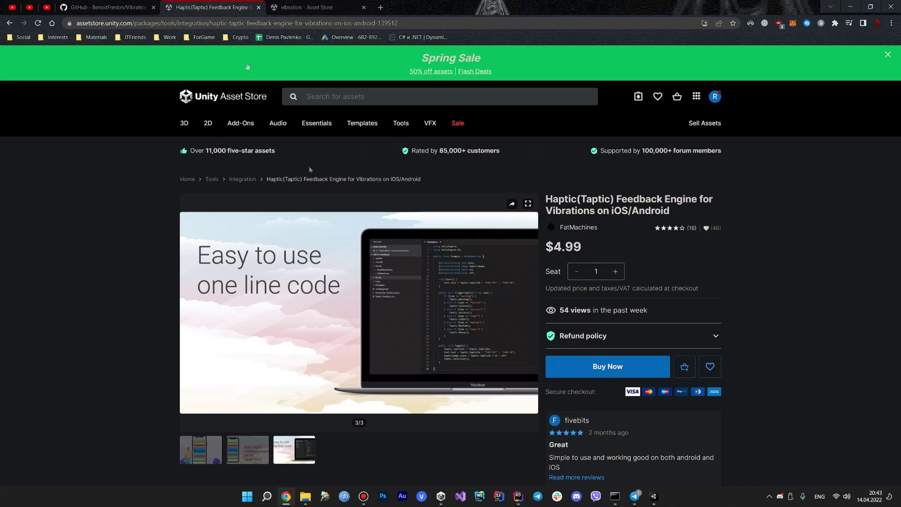
click(233, 460)
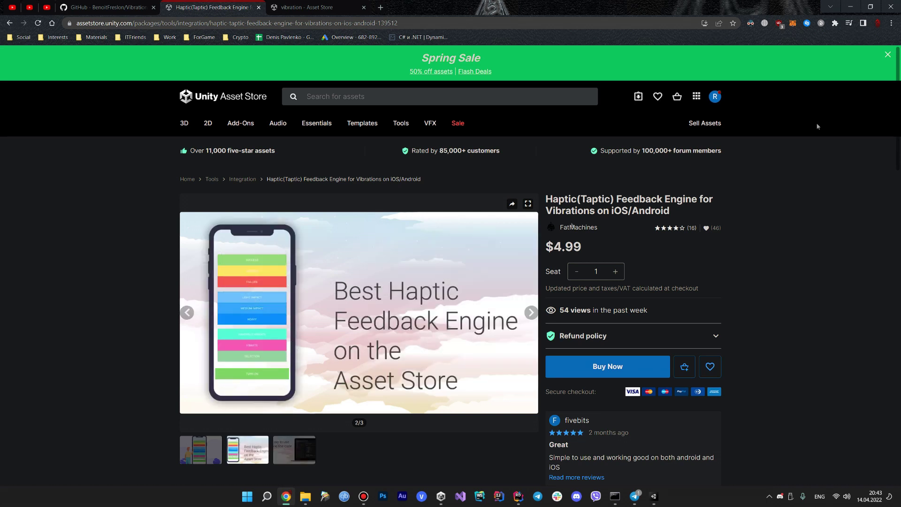
click(850, 6)
scroll(433, 160, up, 3)
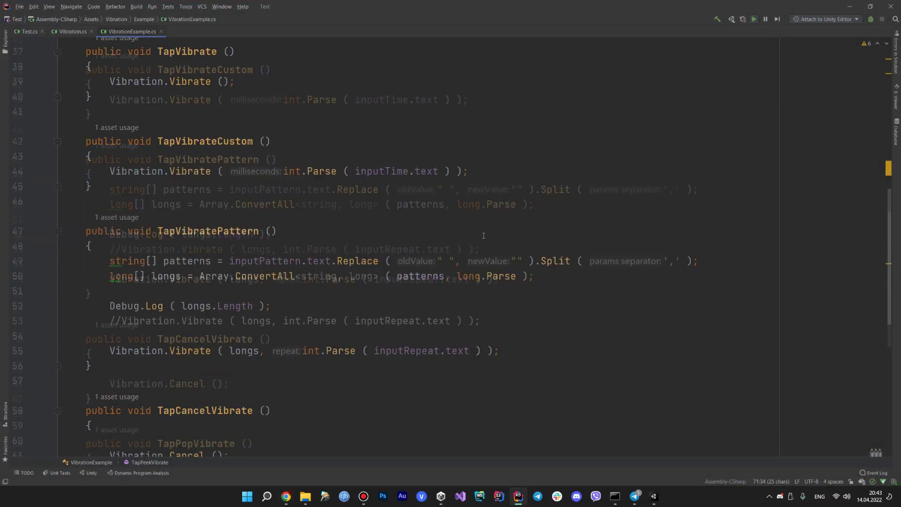
- Scroll through VibrationExample.cs and highlight lines 61 and 66
scroll(483, 235, up, 3)
scroll(483, 235, up, 3)
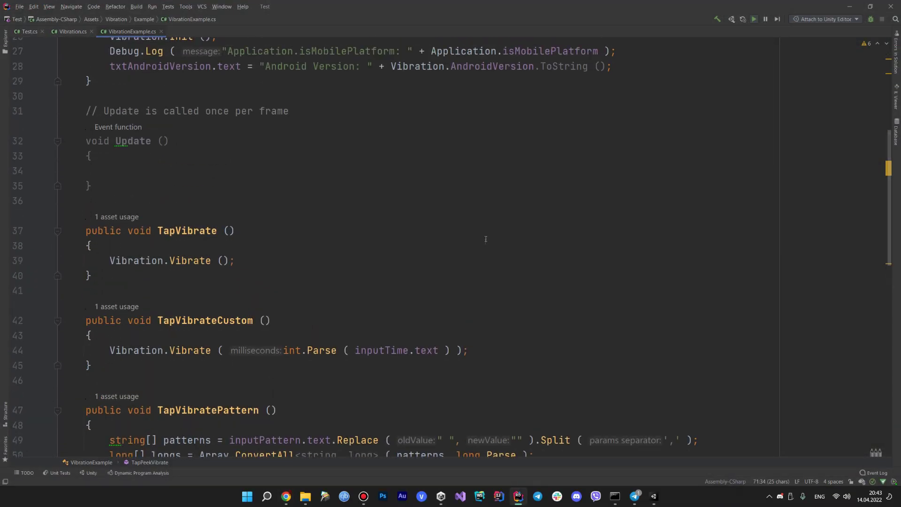
scroll(486, 242, up, 4)
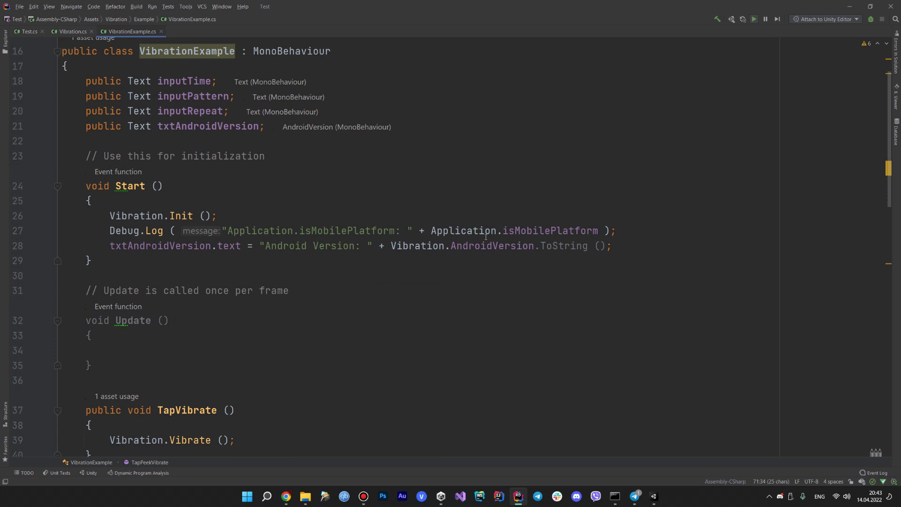
scroll(485, 236, down, 3)
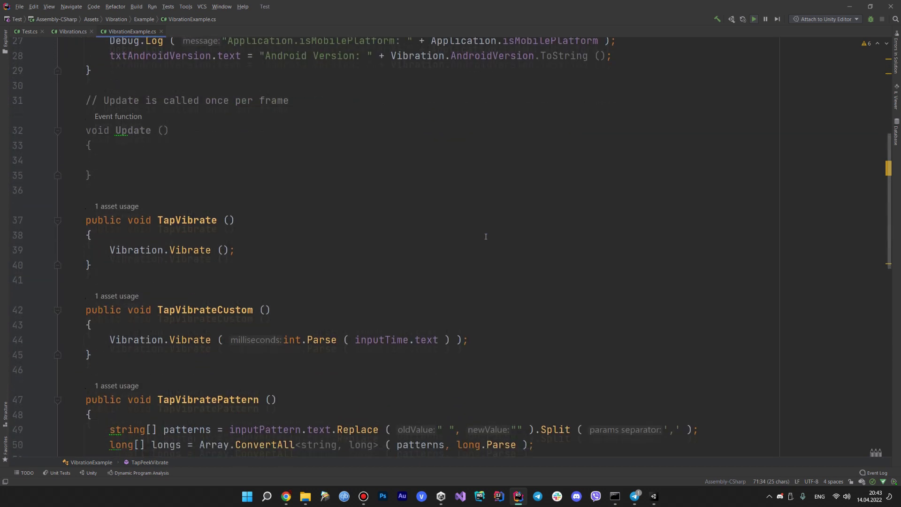
scroll(486, 236, down, 2)
scroll(485, 236, down, 3)
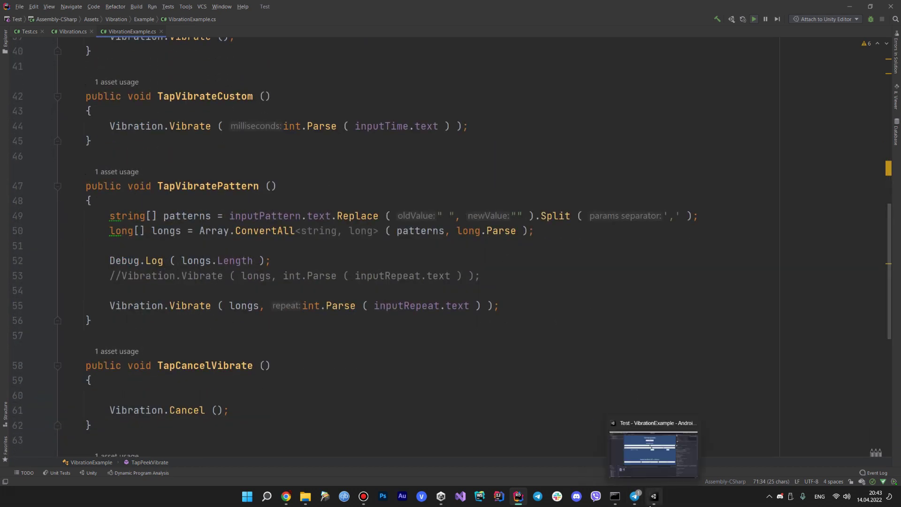
scroll(103, 317, down, 2)
drag(103, 317, 460, 319)
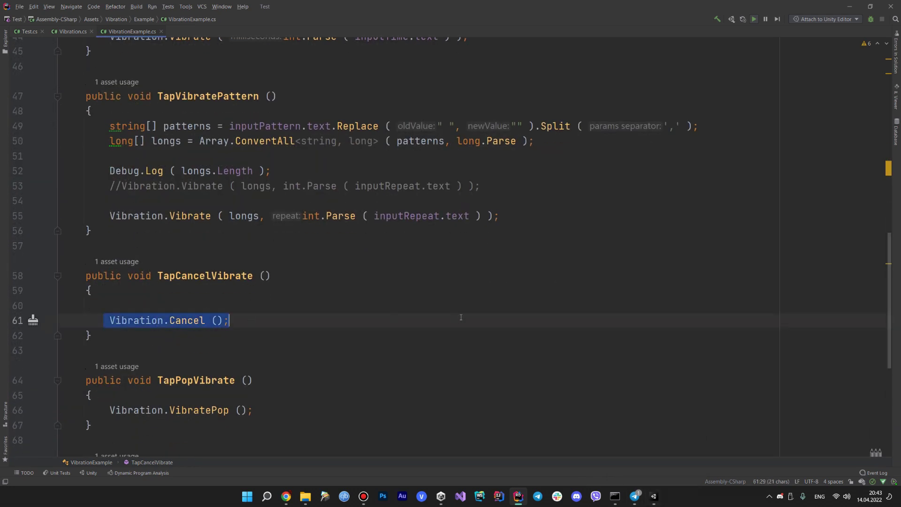
scroll(460, 319, down, 2)
drag(105, 320, 390, 325)
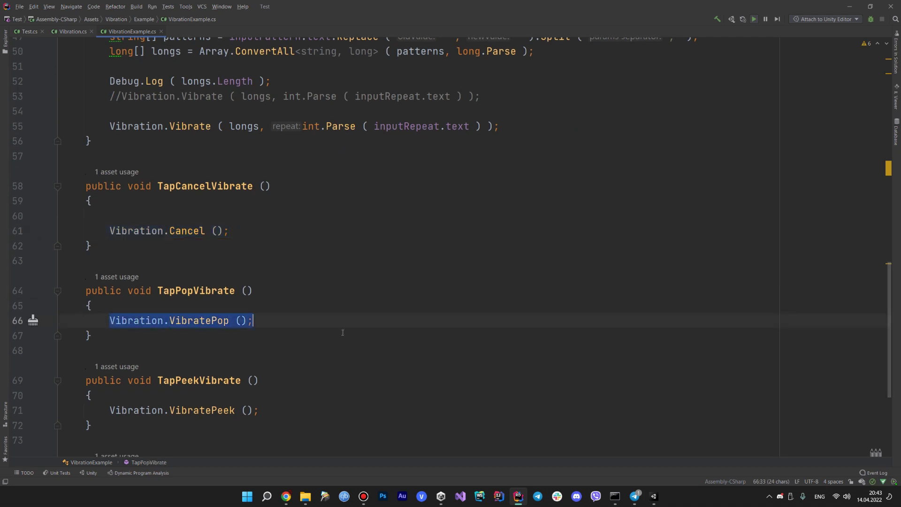
- Highlight lines 39 and 44, then return to the Unity editor
scroll(390, 326, up, 5)
scroll(204, 274, up, 2)
drag(97, 255, 237, 262)
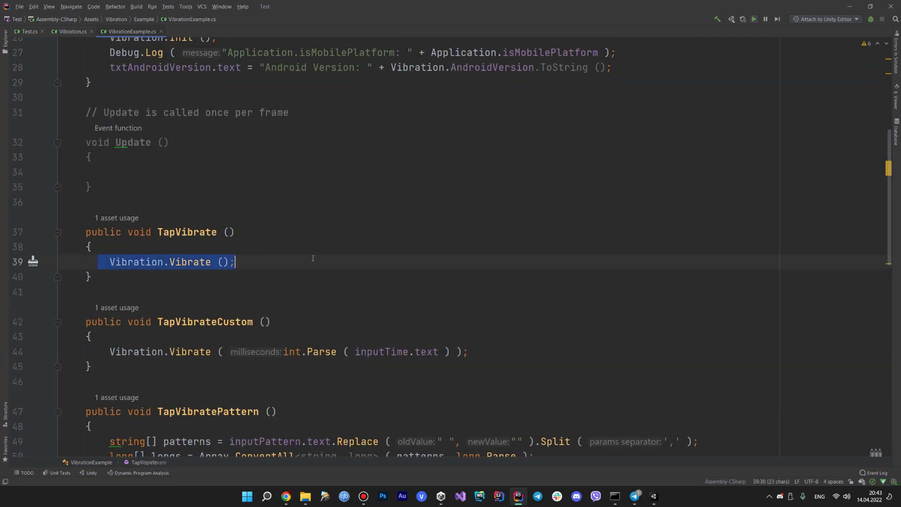
scroll(237, 262, down, 1)
drag(108, 306, 617, 301)
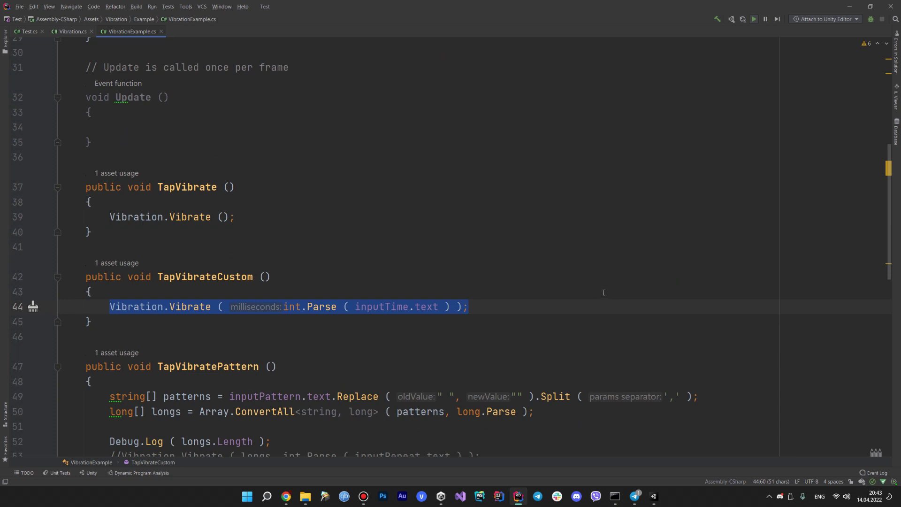
scroll(603, 292, down, 2)
click(654, 496)
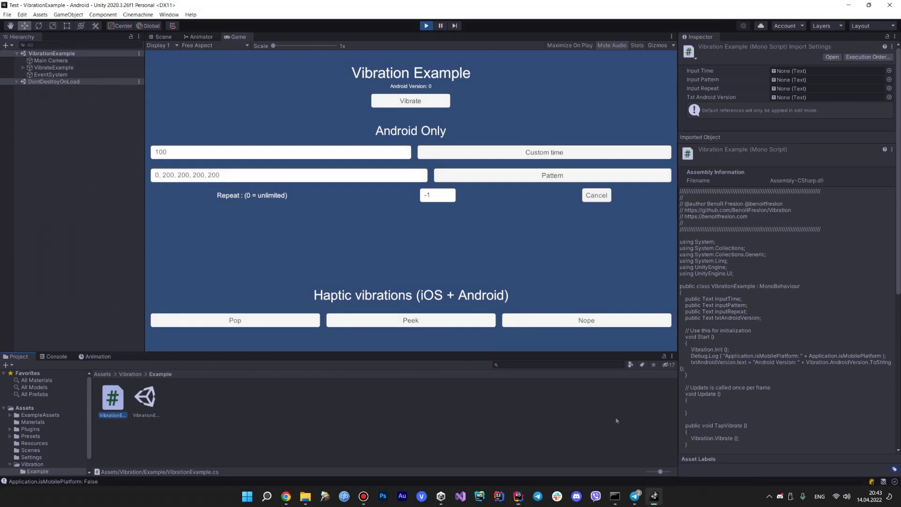